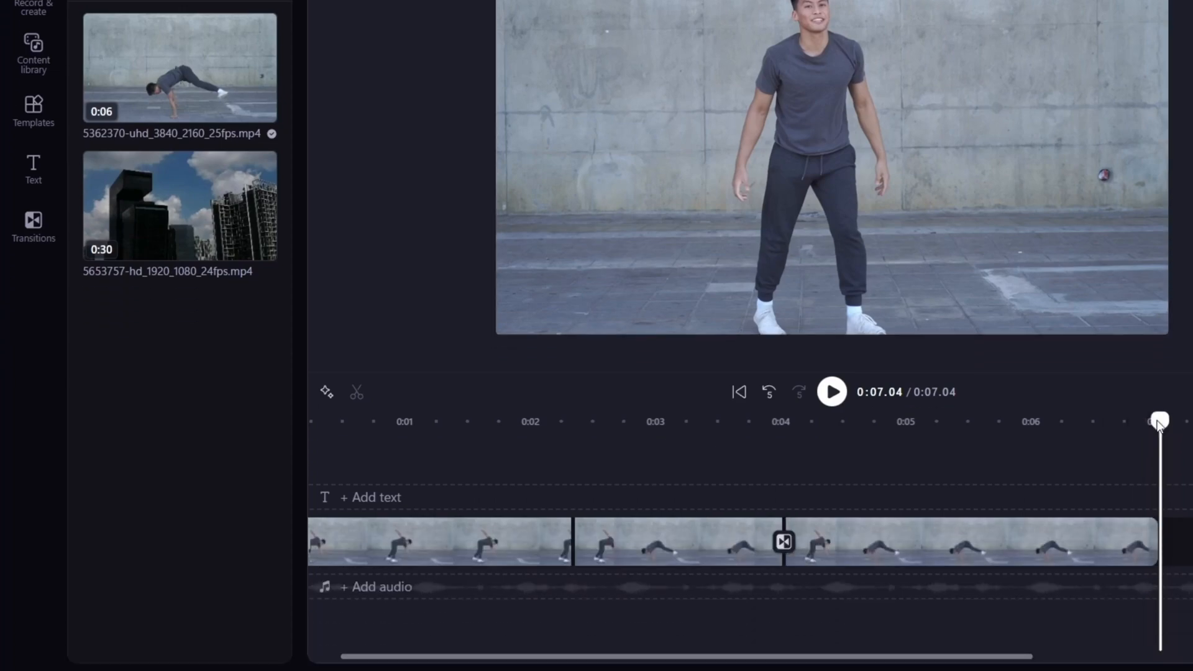
# Play the edited video from about 0:00.07 to review the clips and the transition between them.
pyautogui.moveTo(1159, 426); pyautogui.dragTo(332, 425)
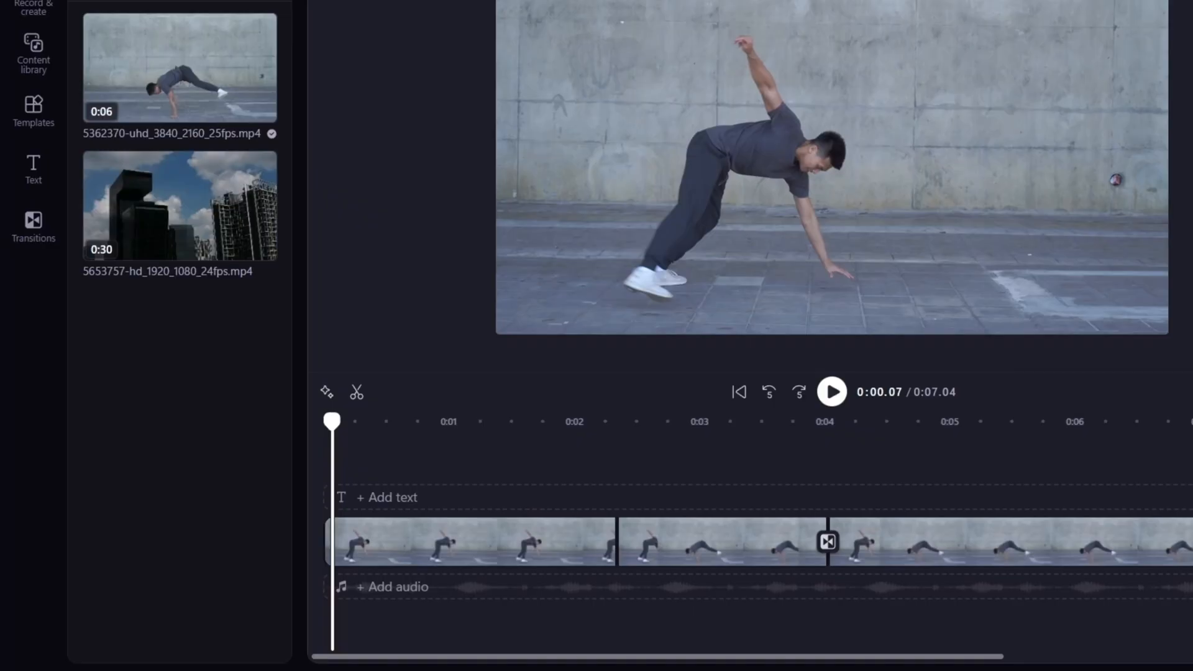
pyautogui.press('space')
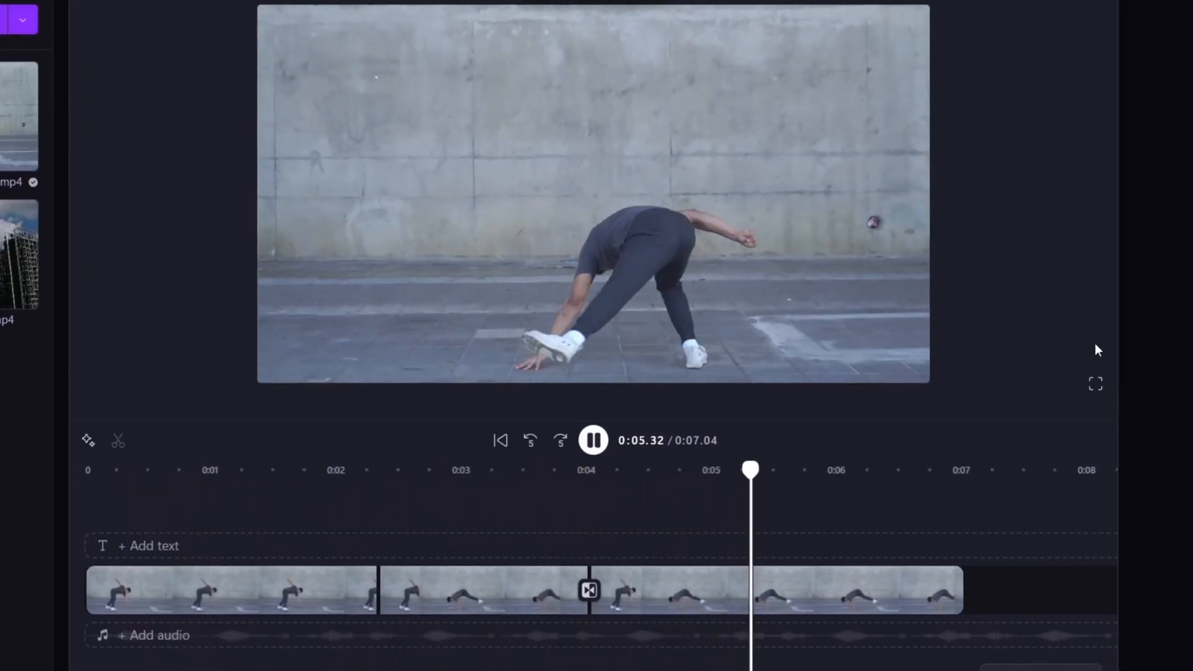
pyautogui.press('space')
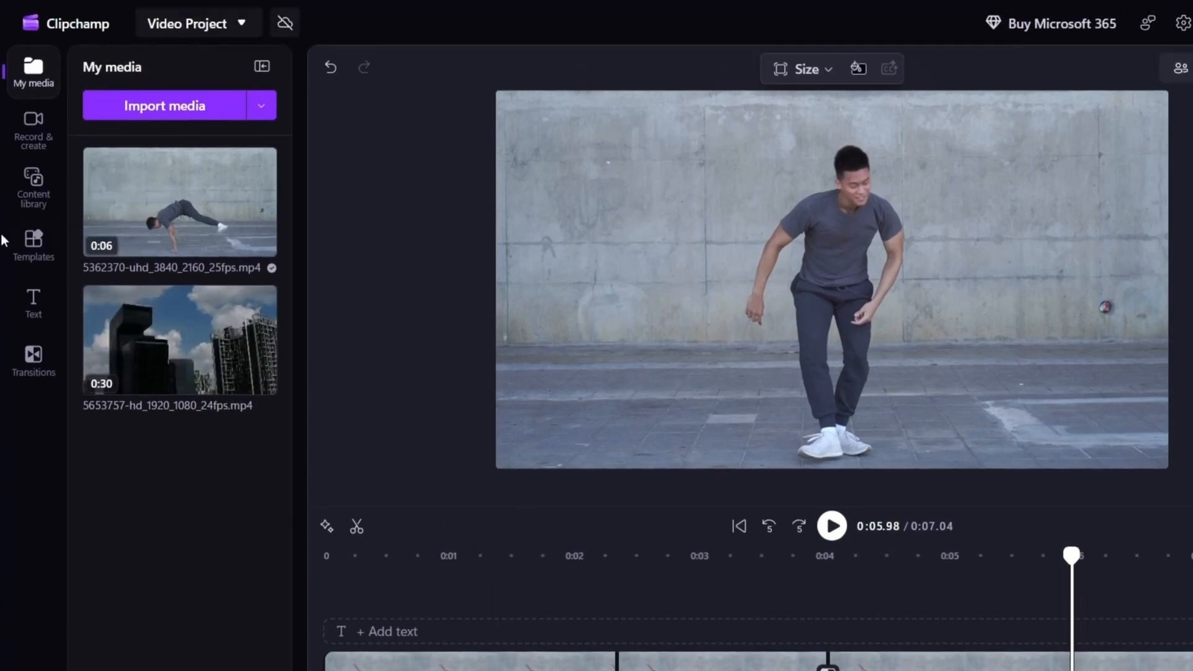
# Open the content library and limit its audio to sound effects.
pyautogui.click(47, 196)
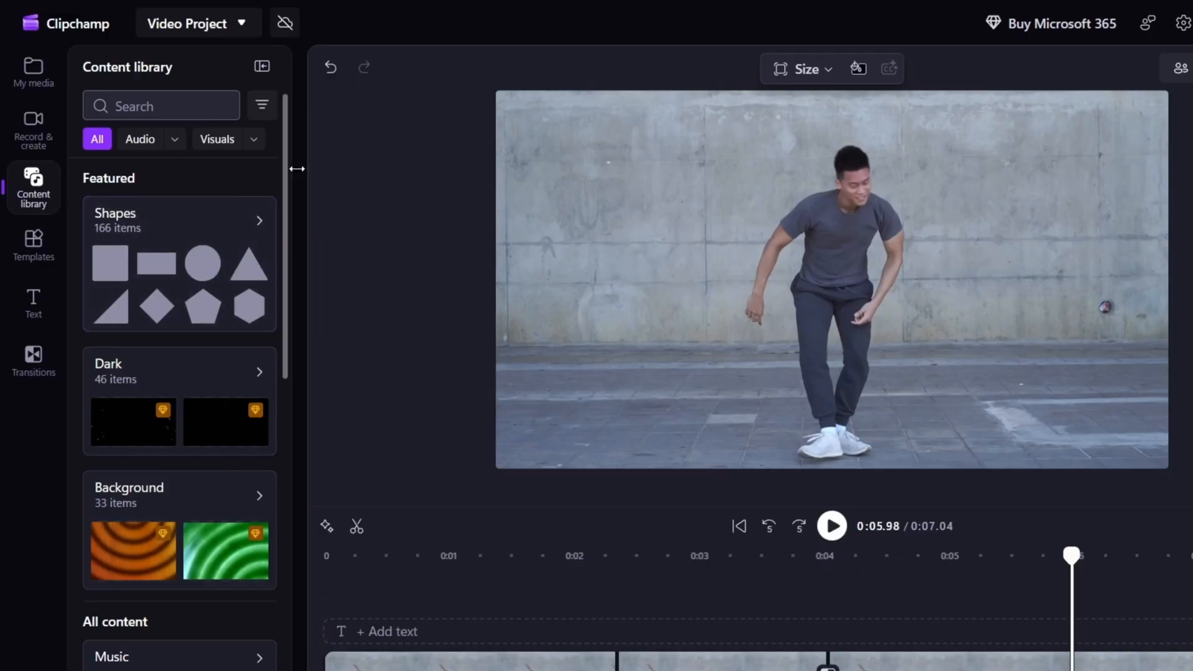
pyautogui.scroll(-10, 192, 354)
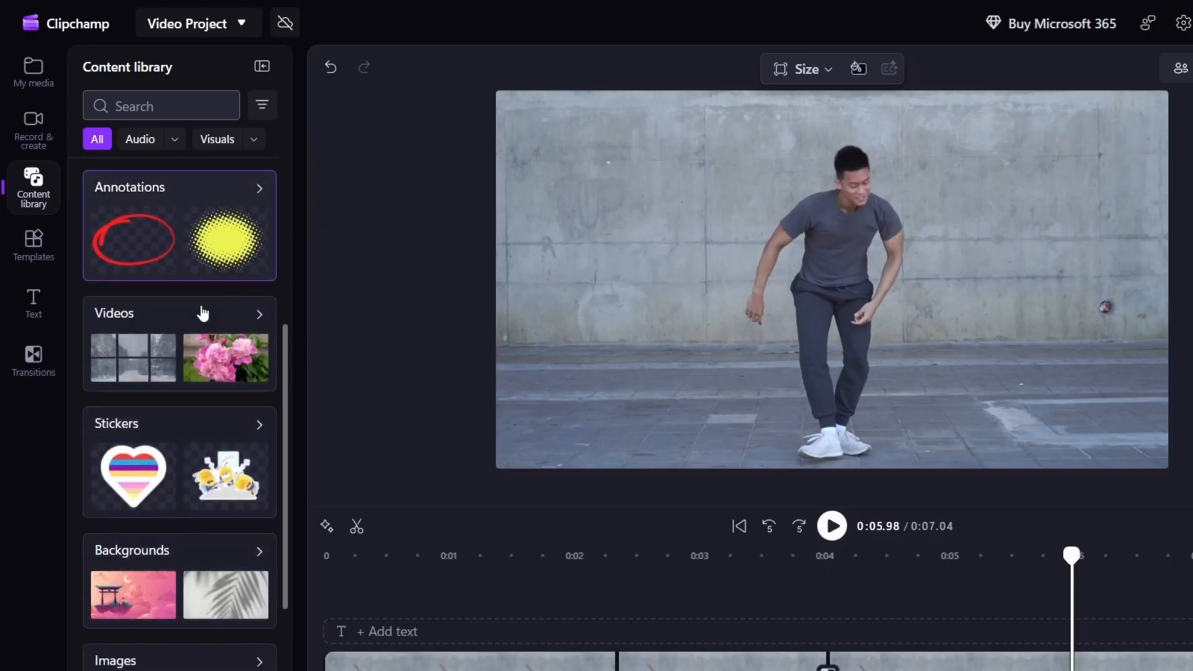
pyautogui.scroll(-3, 215, 524)
pyautogui.scroll(13, 215, 524)
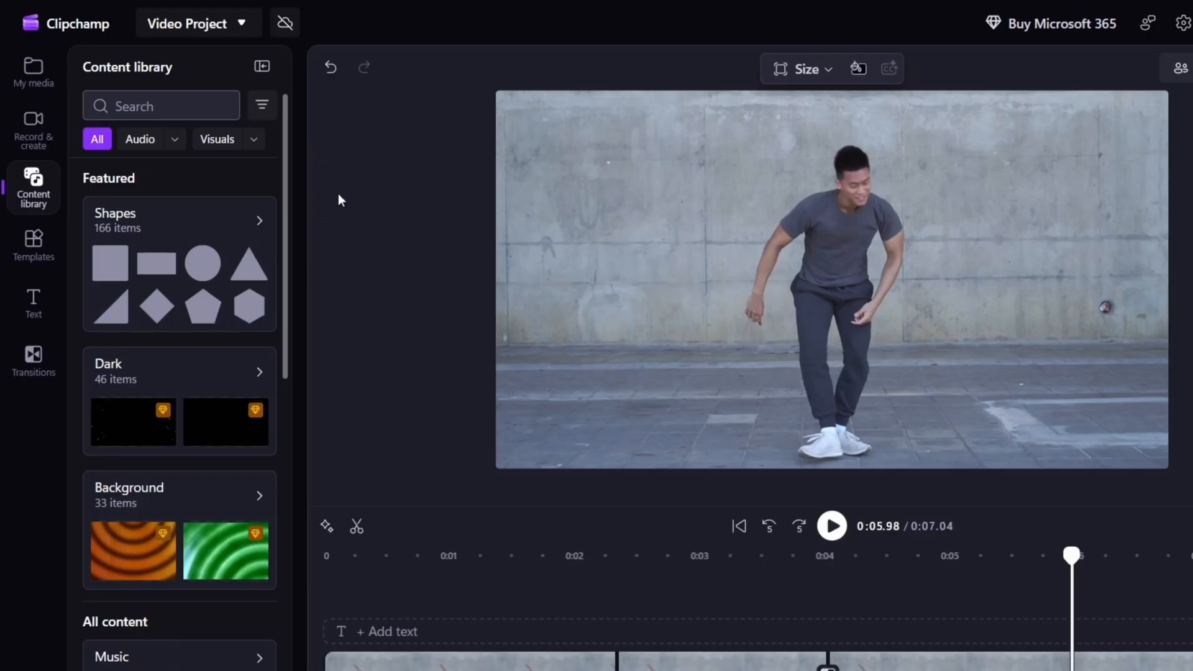
pyautogui.click(157, 144)
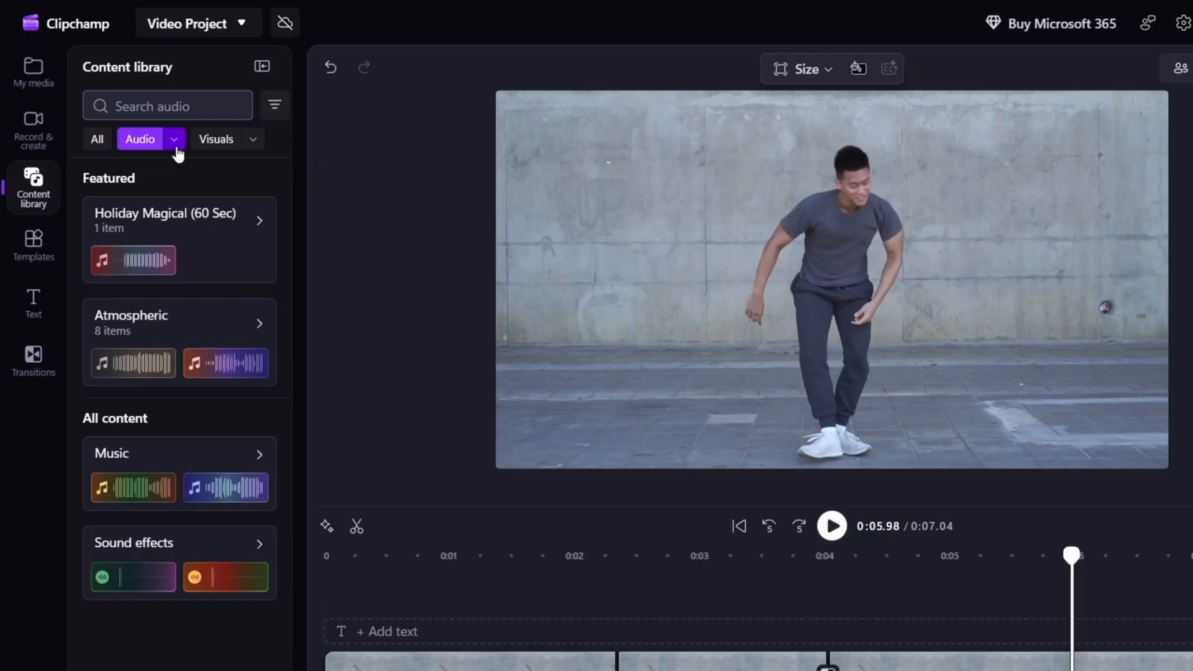
pyautogui.click(175, 141)
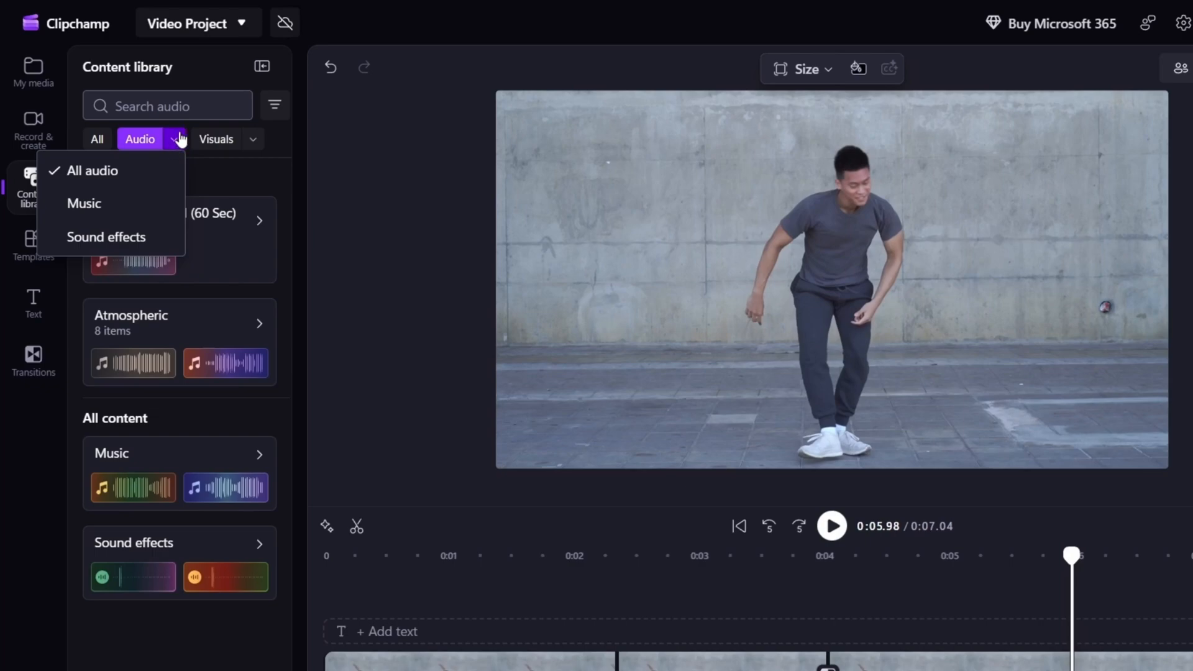
pyautogui.click(145, 244)
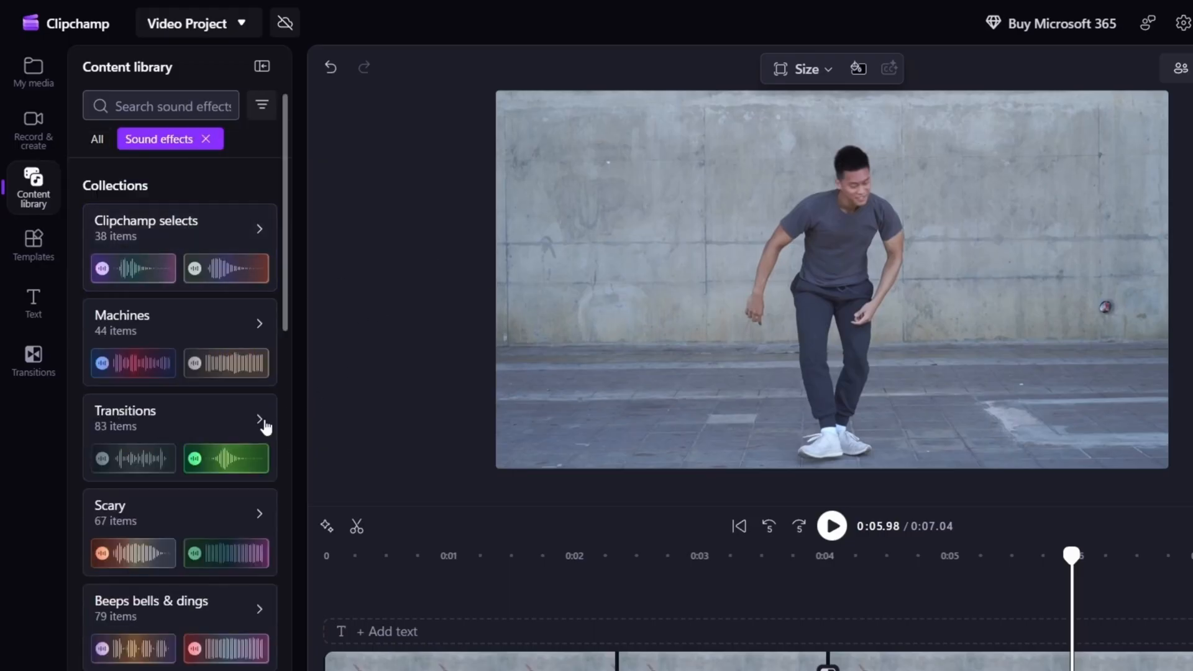
# Browse the sound effect collections and open the Transitions collection.
pyautogui.scroll(-3, 217, 421)
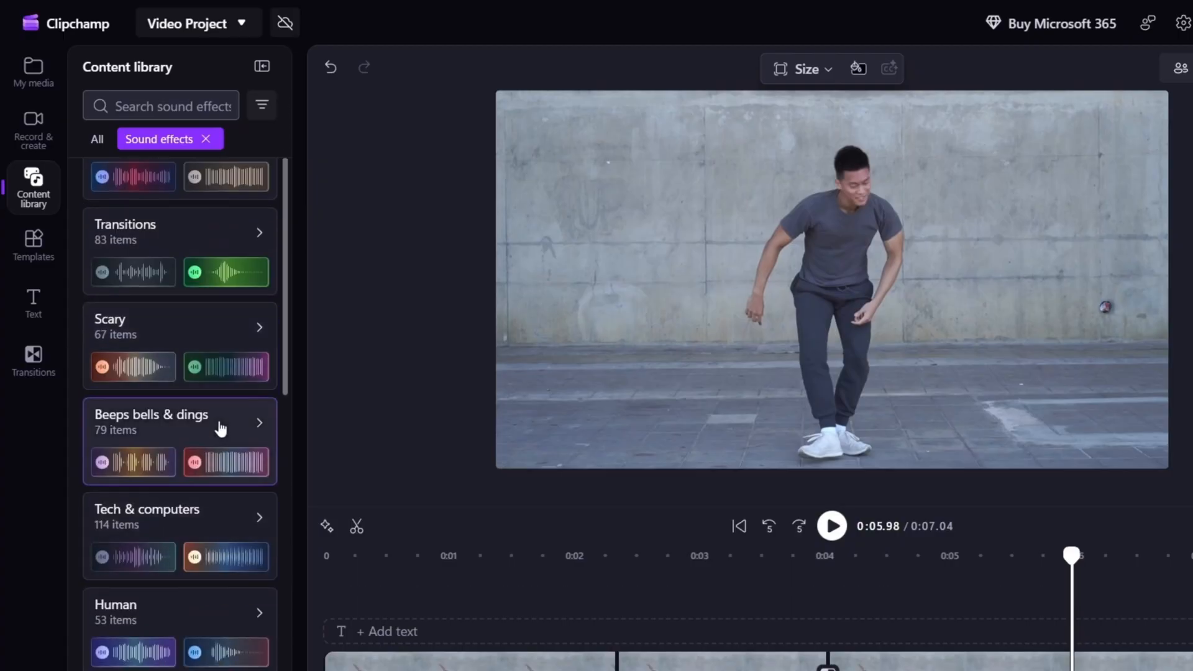
pyautogui.scroll(-3, 220, 434)
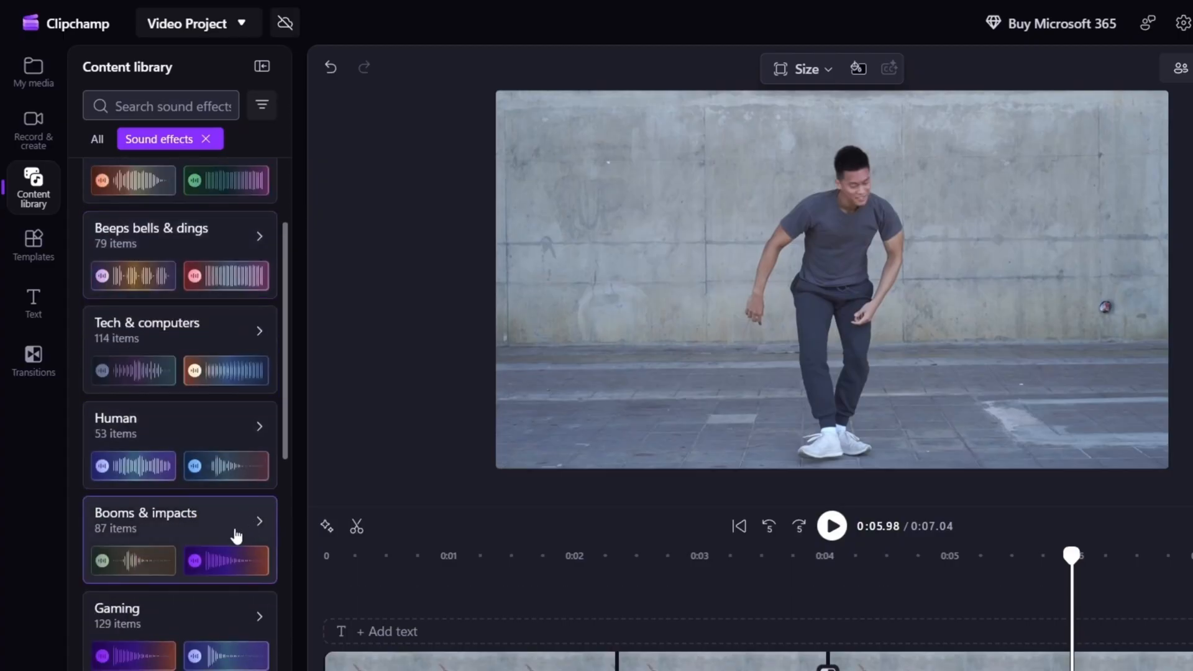
pyautogui.scroll(6, 236, 536)
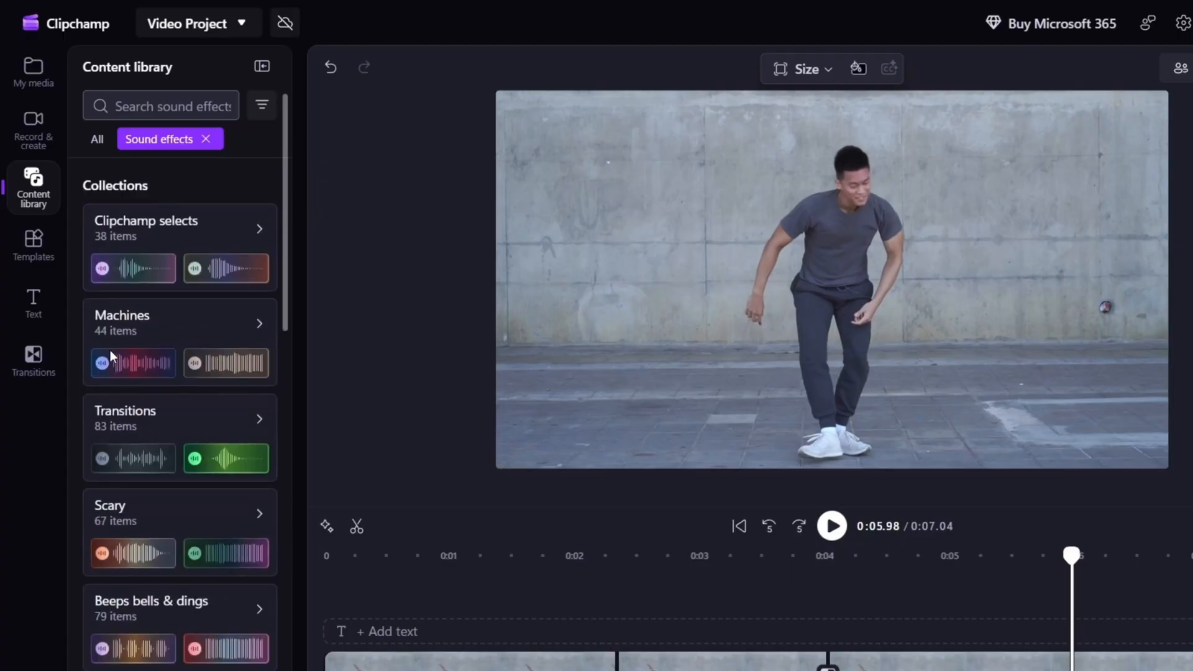
pyautogui.click(214, 438)
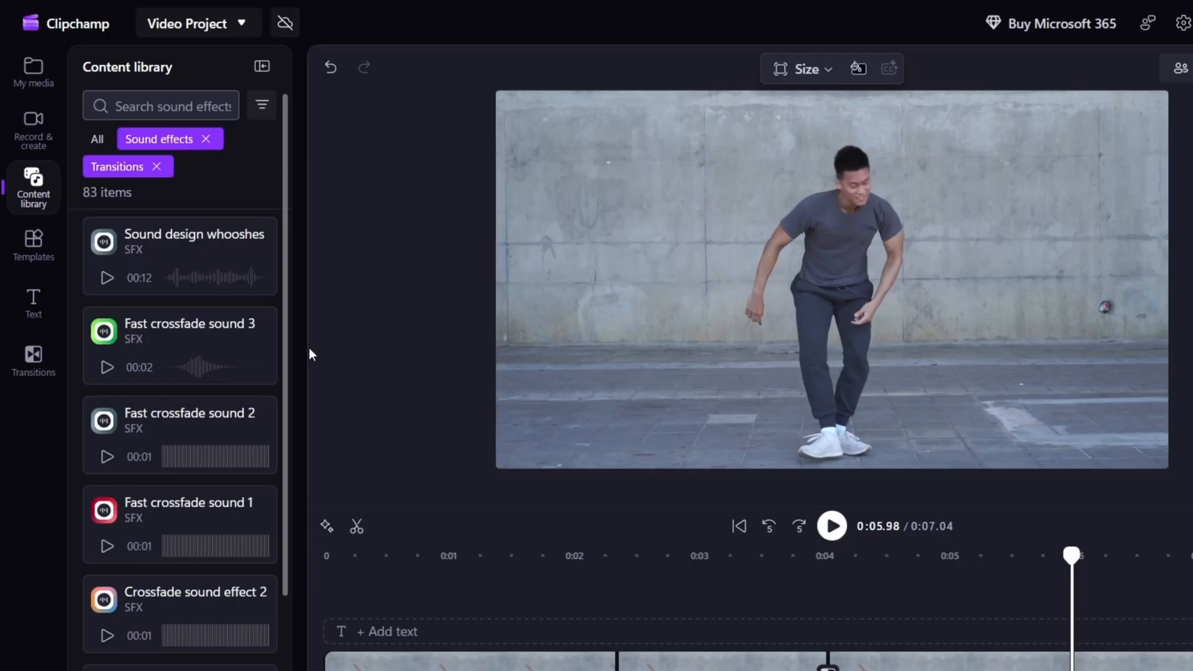
# Preview the Bell swoosh, Crossfade sound effect, Rapid crossfade sound and Fast crossfade sound 3 effects.
pyautogui.moveTo(207, 465)
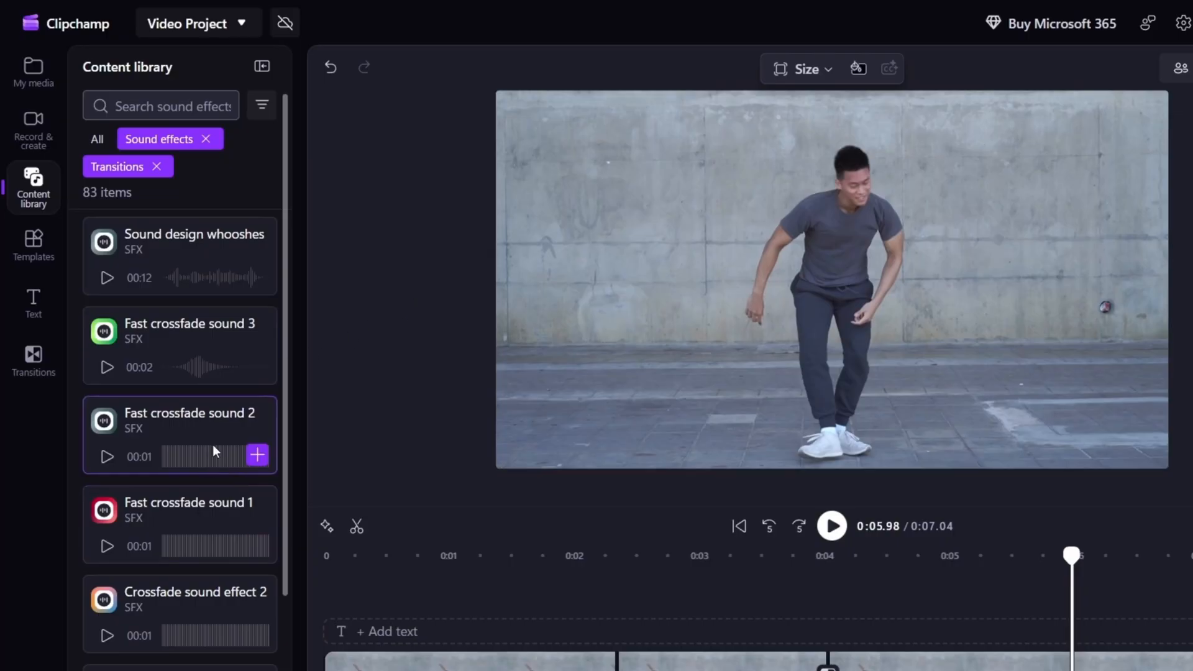
pyautogui.scroll(-3, 166, 577)
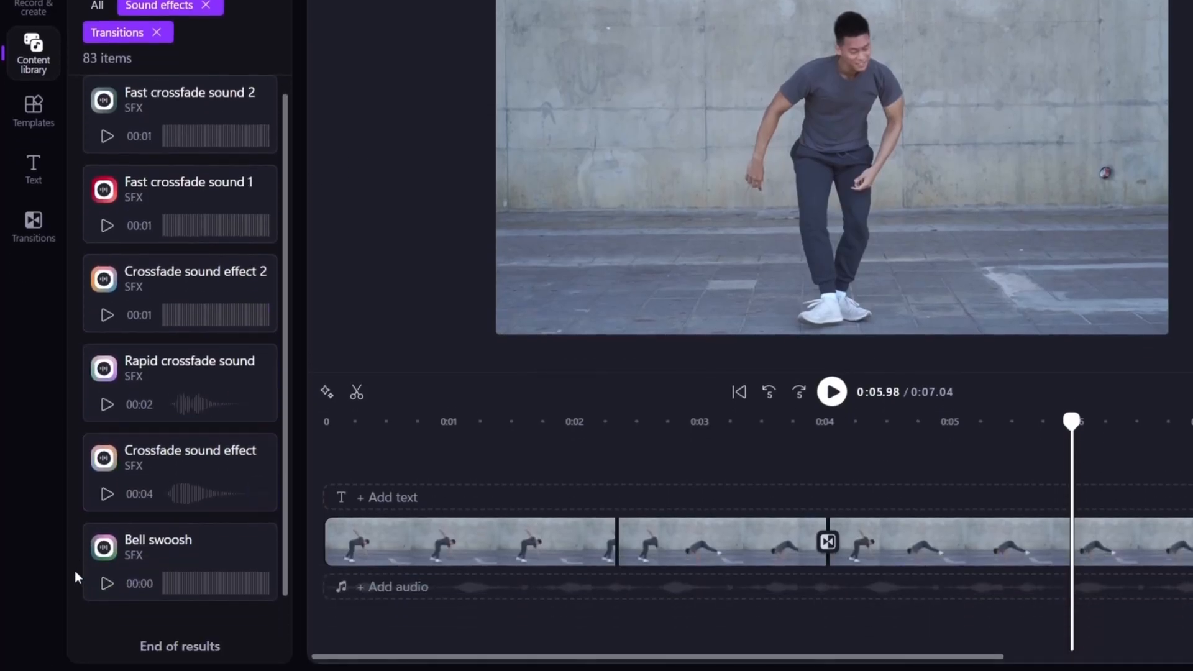
pyautogui.moveTo(98, 589)
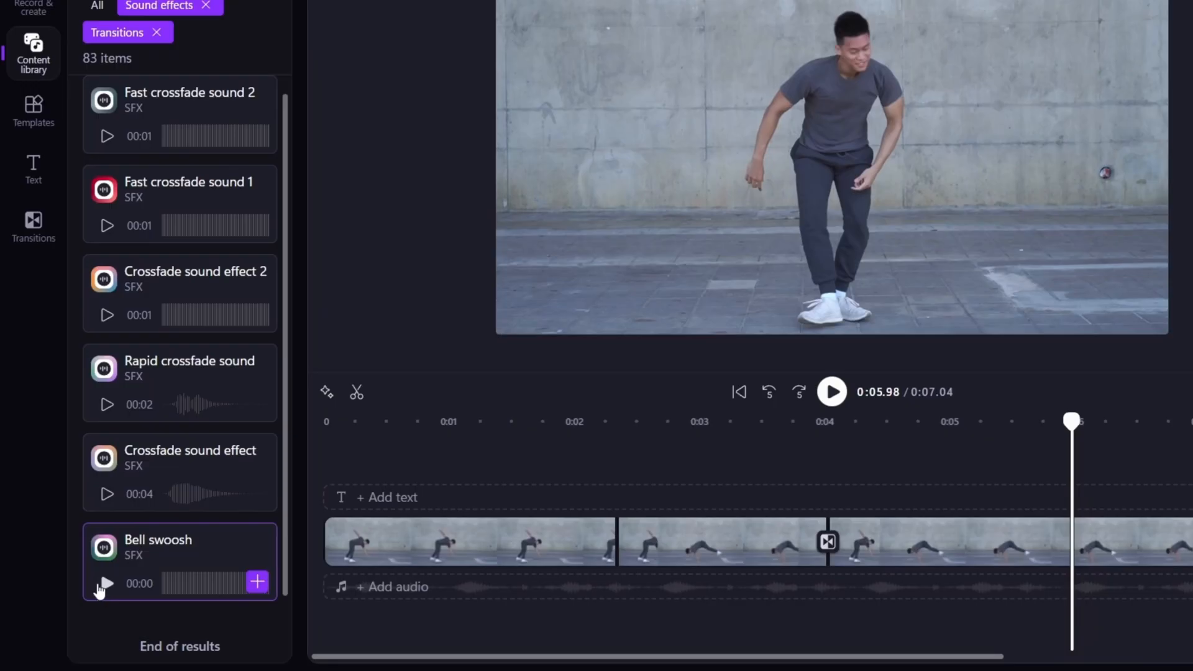
pyautogui.click(104, 582)
pyautogui.moveTo(207, 456)
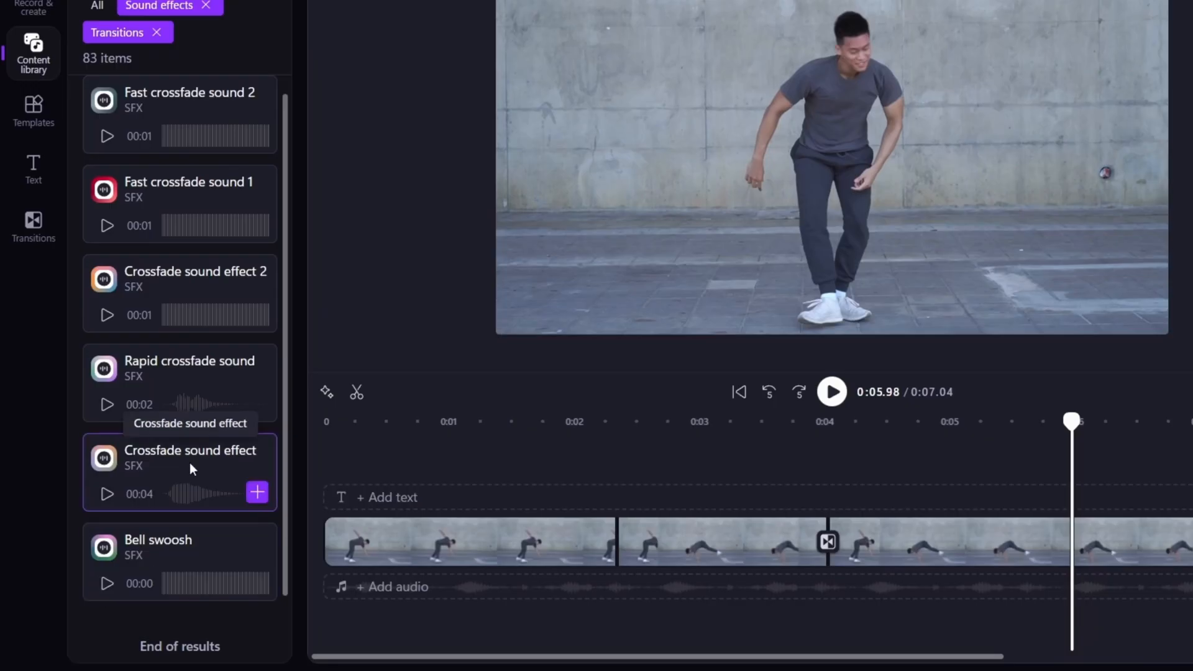
pyautogui.click(107, 494)
pyautogui.moveTo(267, 413)
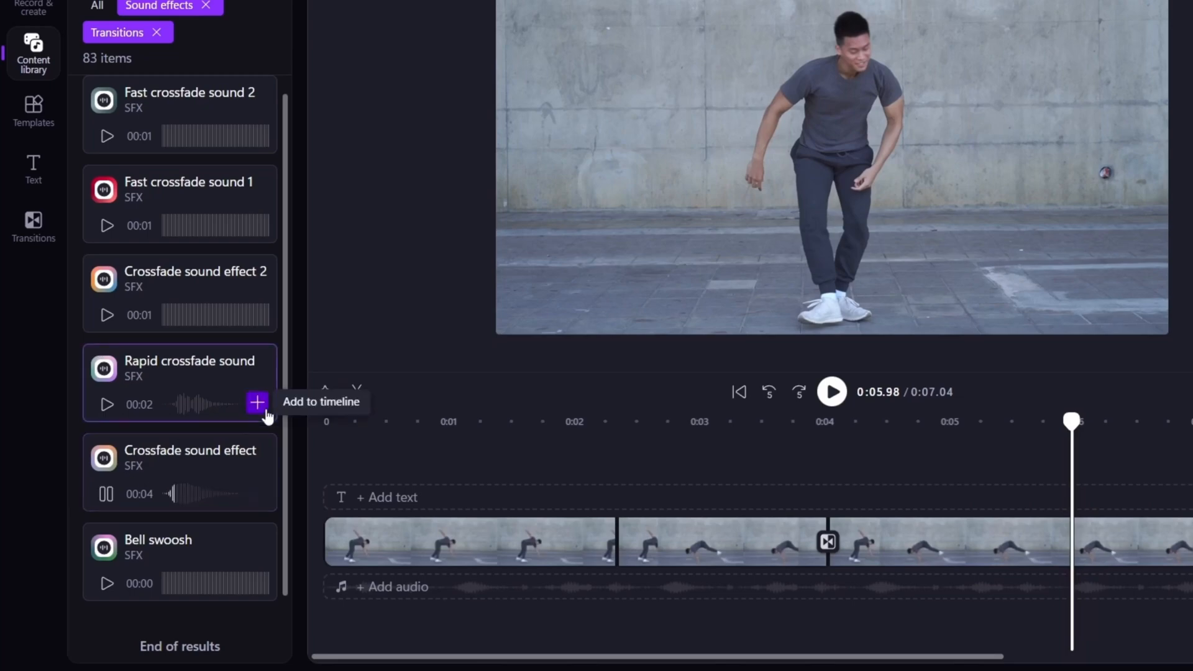
pyautogui.click(107, 404)
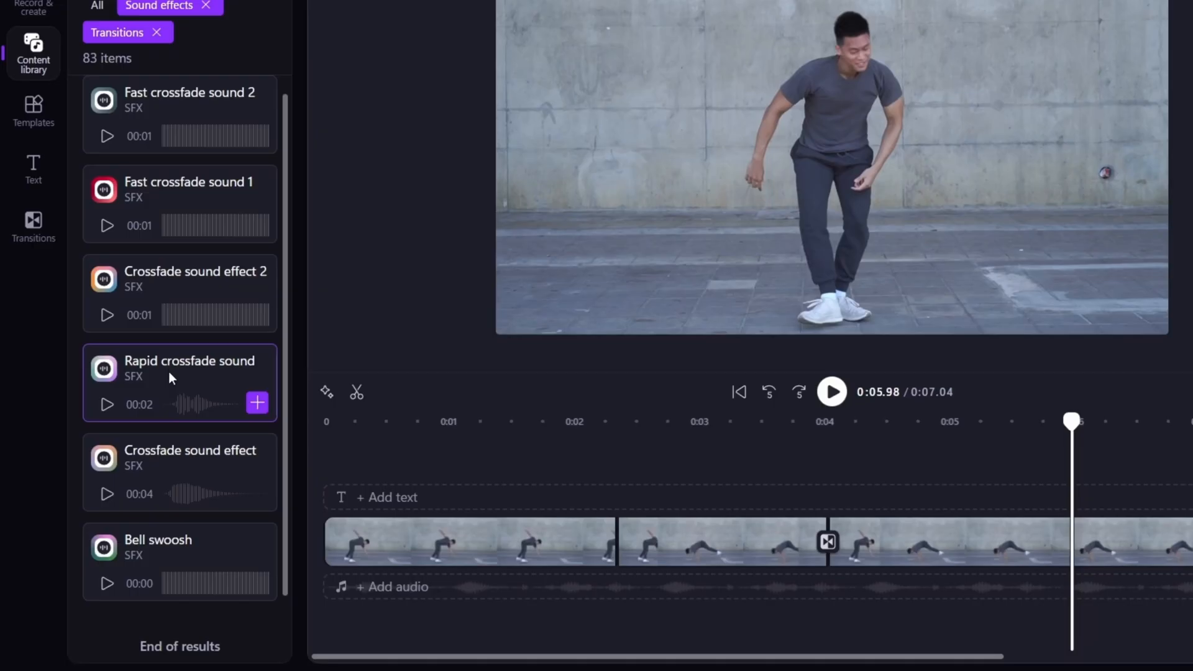
pyautogui.scroll(3, 169, 372)
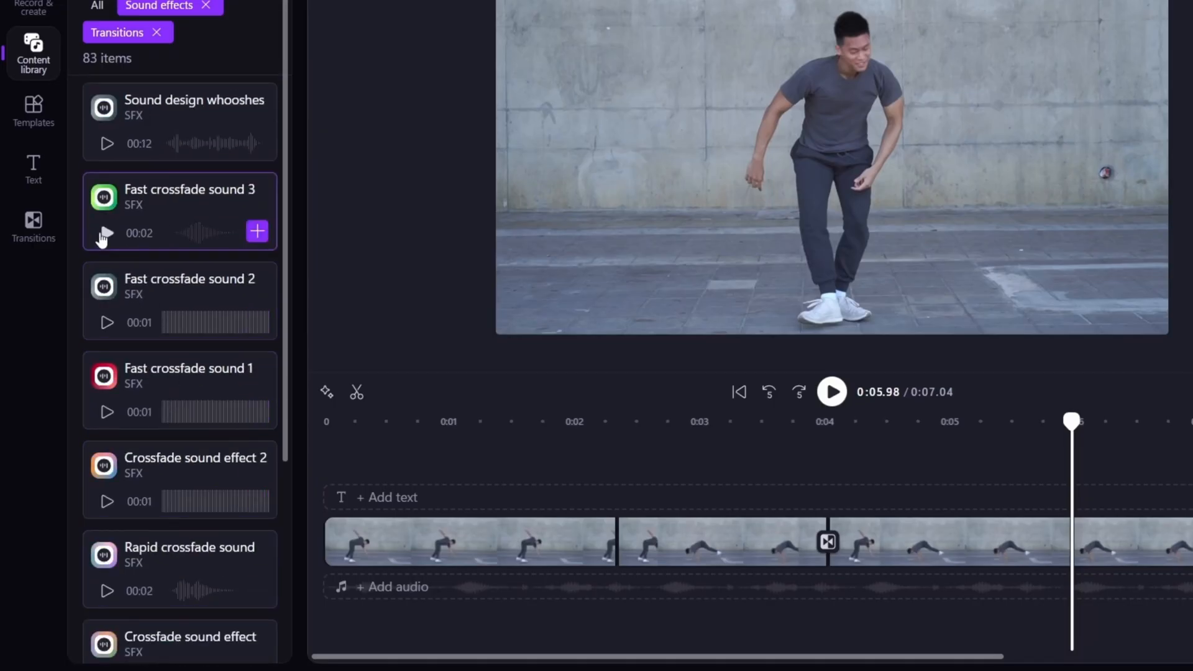
pyautogui.click(103, 237)
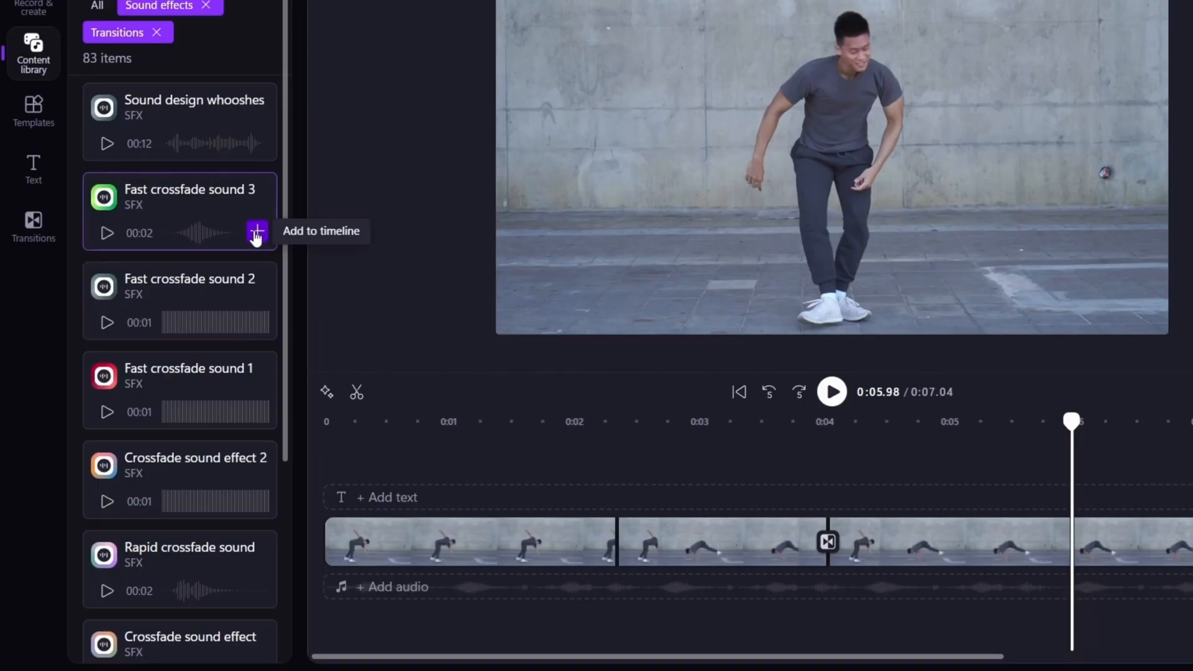
# Add Fast crossfade sound 3 to the timeline and align its start with the transition at about 0:04.03.
pyautogui.click(257, 232)
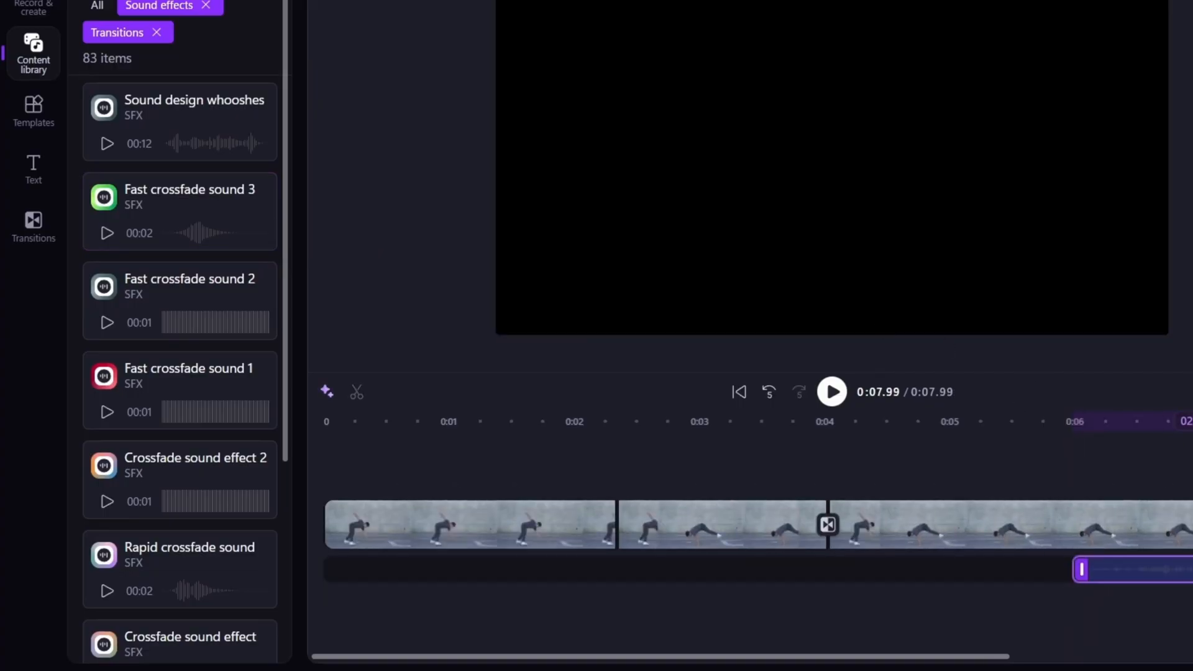
pyautogui.moveTo(1185, 421); pyautogui.dragTo(827, 424)
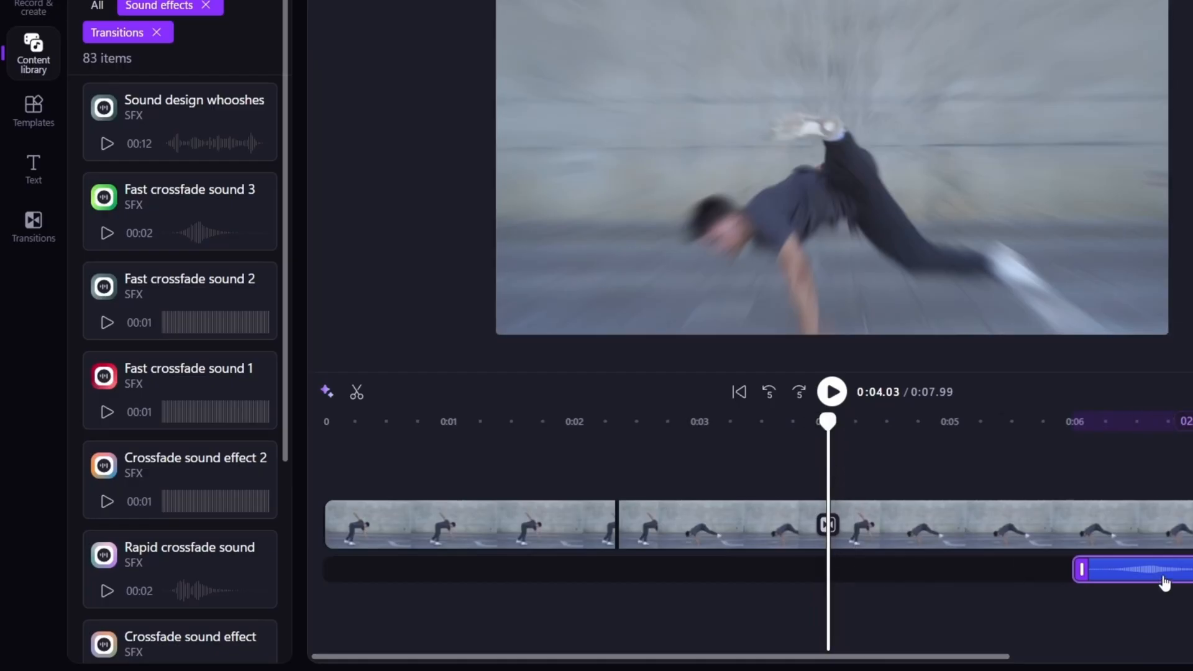
pyautogui.moveTo(1165, 574); pyautogui.dragTo(926, 576)
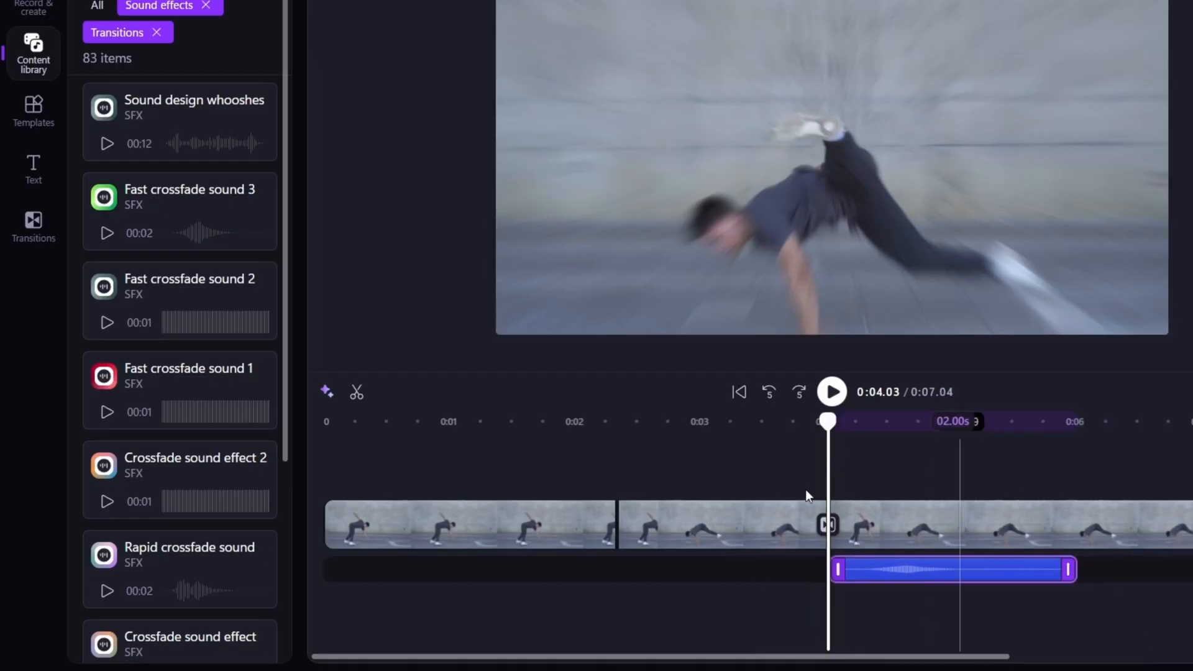
# Move the Fast crossfade sound 3 clip earlier to start at about 0:03.42, centring its peak on the transition.
pyautogui.moveTo(829, 424); pyautogui.dragTo(785, 472)
pyautogui.moveTo(914, 572); pyautogui.dragTo(830, 577)
pyautogui.click(751, 428)
pyautogui.click(826, 573)
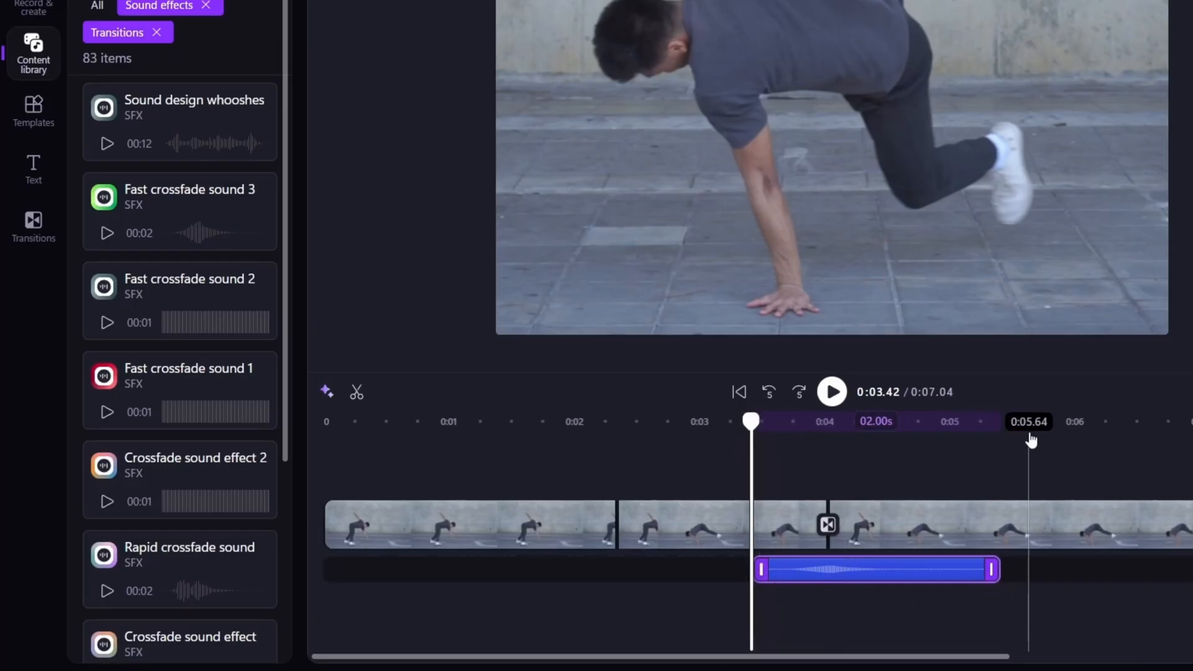
# Play the timeline from about 0:02.84 to check the crossfade sound against the transition.
pyautogui.moveTo(751, 423); pyautogui.dragTo(678, 422)
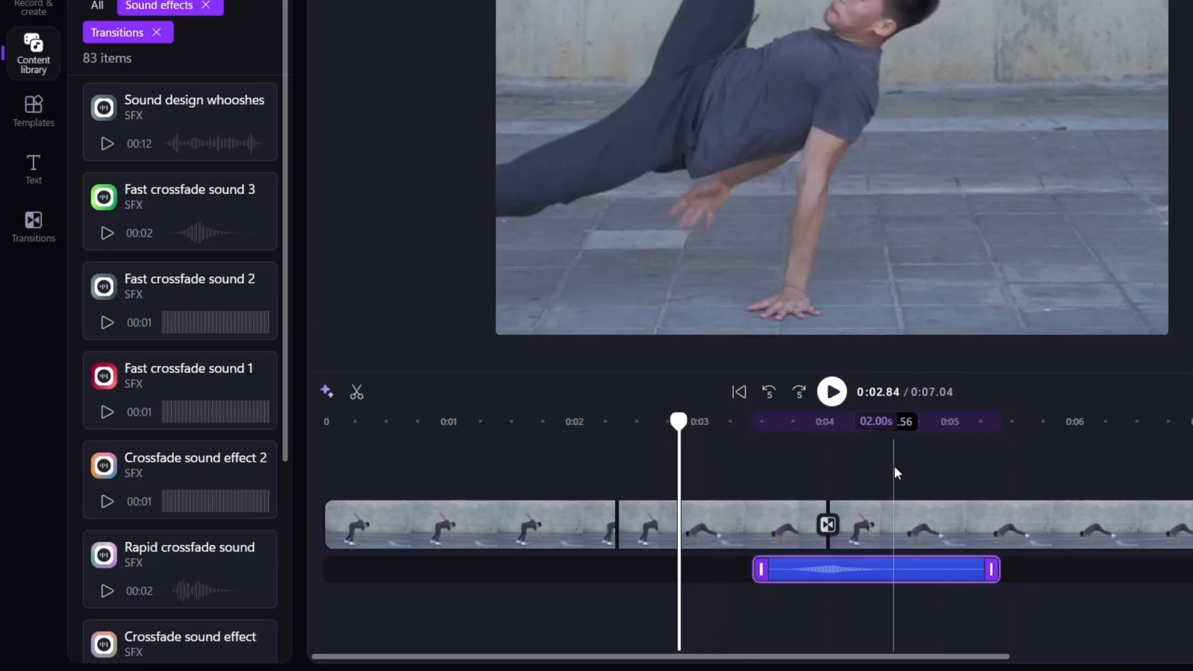
pyautogui.press('space')
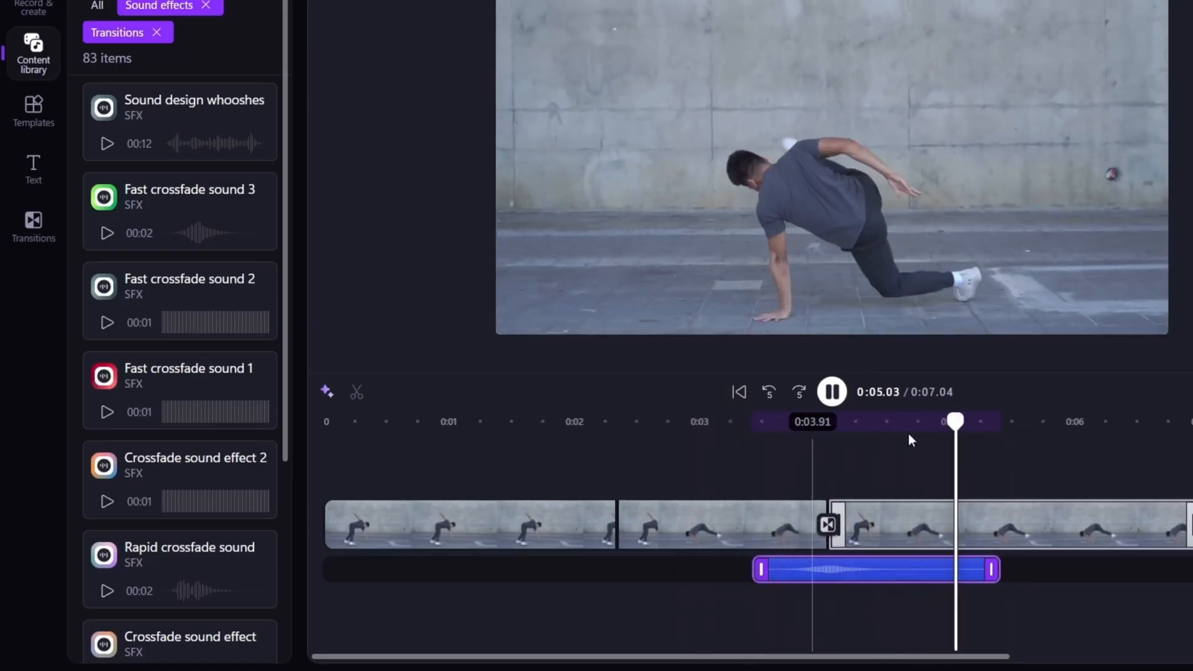
pyautogui.press('space')
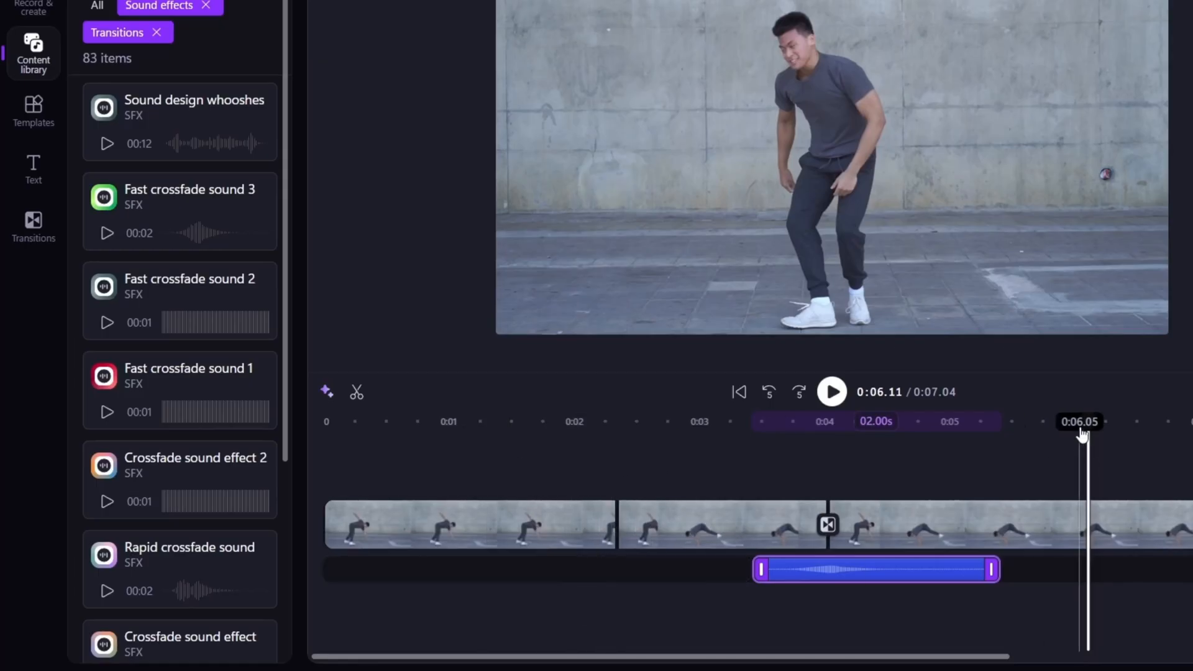
# Place the playhead at about 0:01.40 and preview the Sound design whooshes effect while browsing the Transitions sounds.
pyautogui.moveTo(1087, 422); pyautogui.dragTo(500, 442)
pyautogui.scroll(-2, 160, 434)
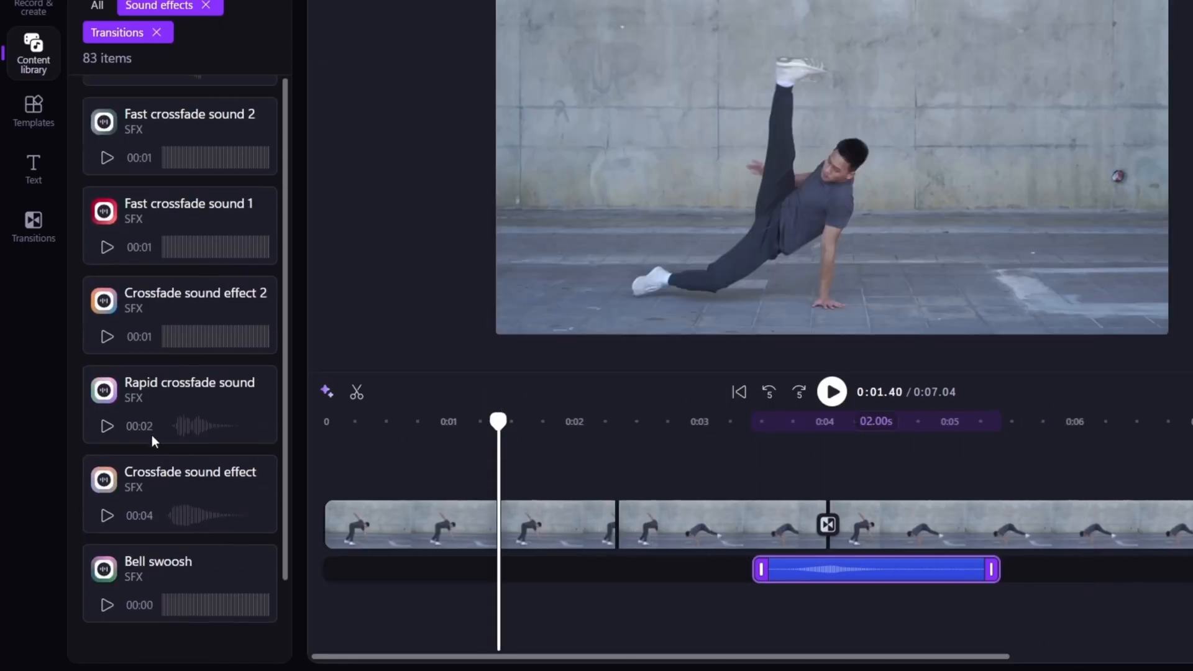
pyautogui.scroll(2, 152, 435)
pyautogui.click(112, 146)
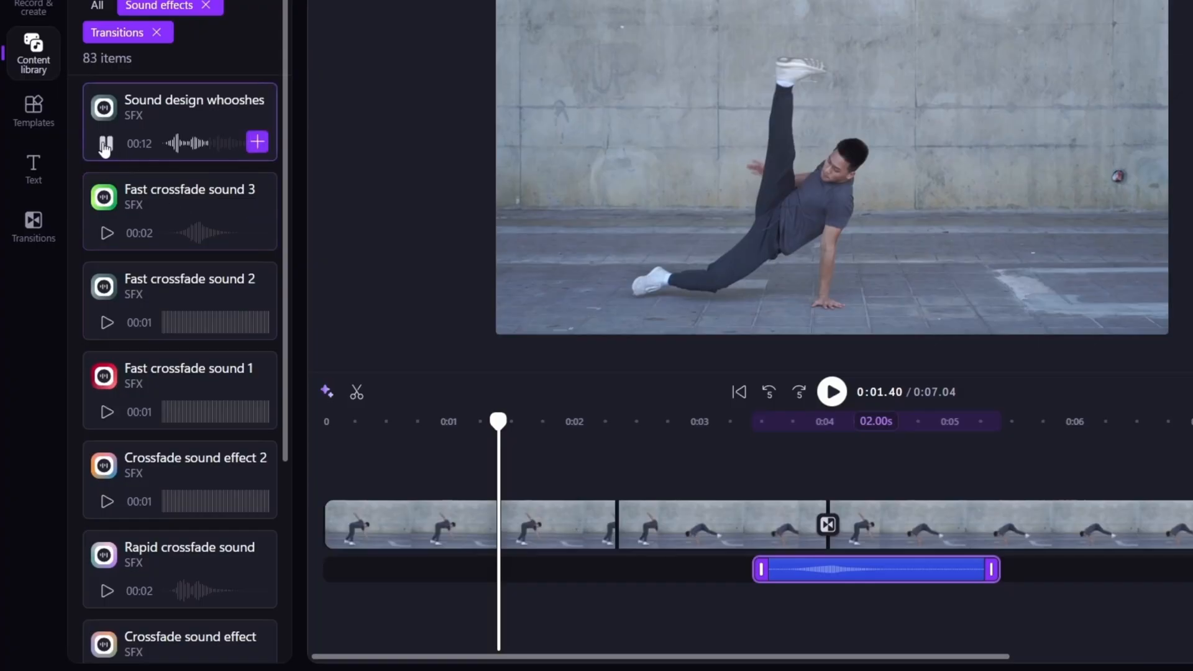
pyautogui.click(105, 147)
pyautogui.scroll(-5, 178, 144)
pyautogui.scroll(5, 178, 144)
pyautogui.scroll(-5, 180, 155)
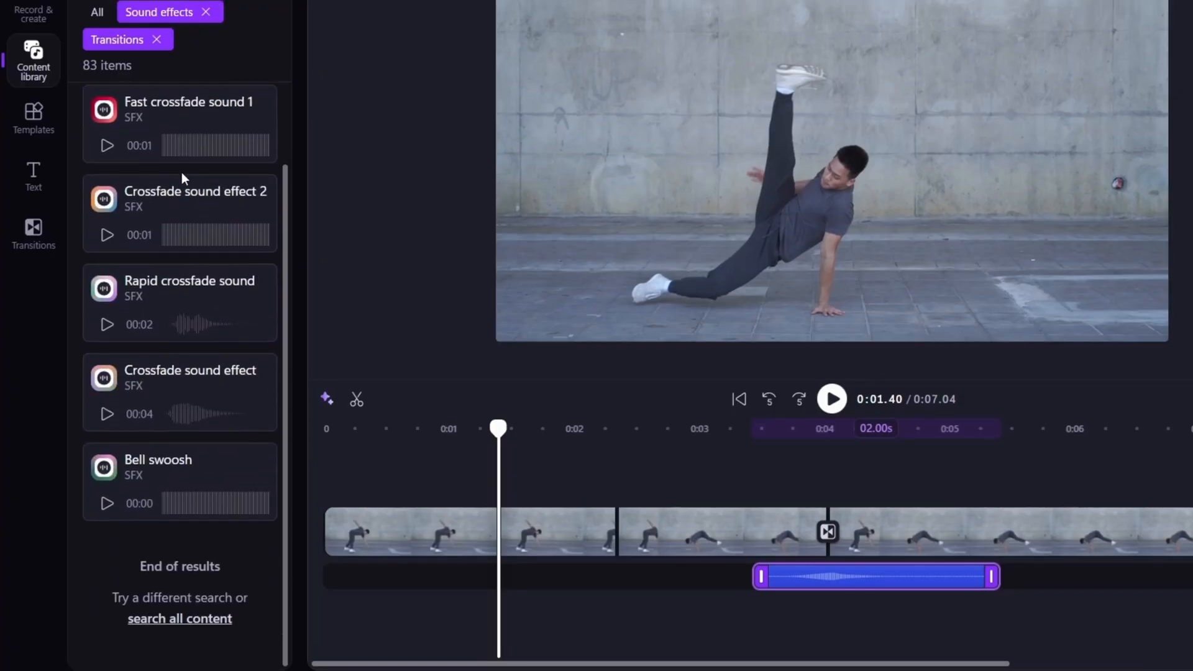
pyautogui.scroll(2, 156, 385)
pyautogui.scroll(2, 157, 442)
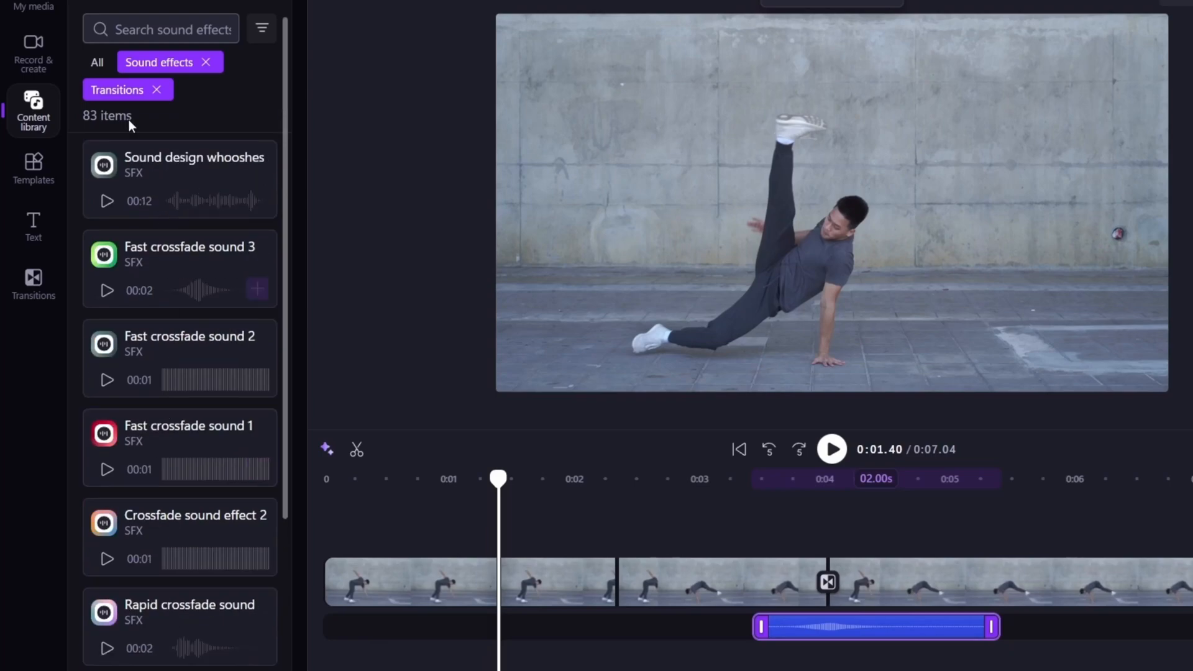
# Clear the Transitions collection filter and open the Machines sound effect collection.
pyautogui.click(156, 89)
pyautogui.scroll(-3, 155, 336)
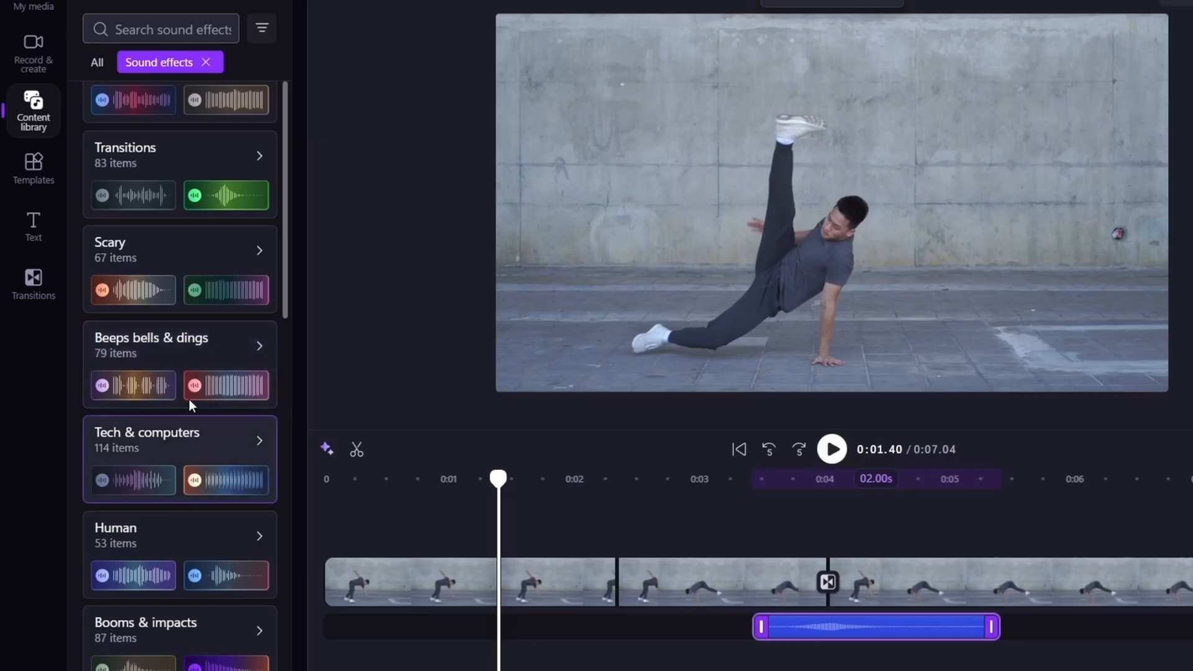
pyautogui.scroll(3, 207, 253)
pyautogui.click(218, 256)
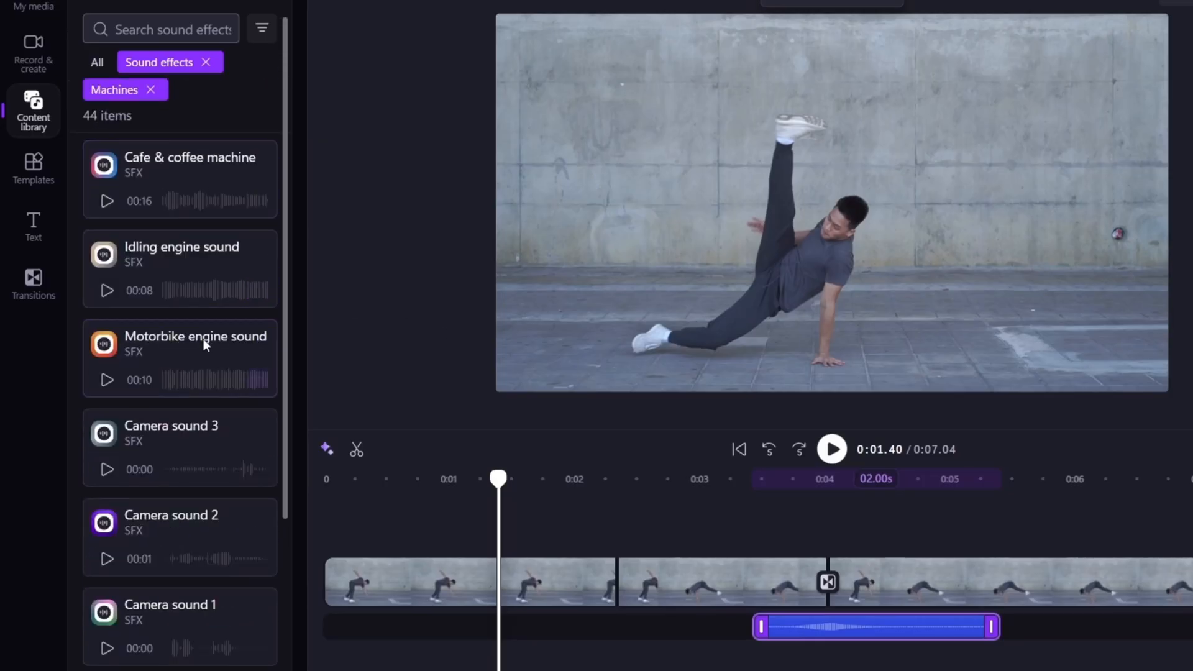
# Preview Camera sound 3, Camera sound 1 and Camera sound 2, and add Camera sound 2 to the timeline at about 0:01.40.
pyautogui.scroll(-3, 160, 301)
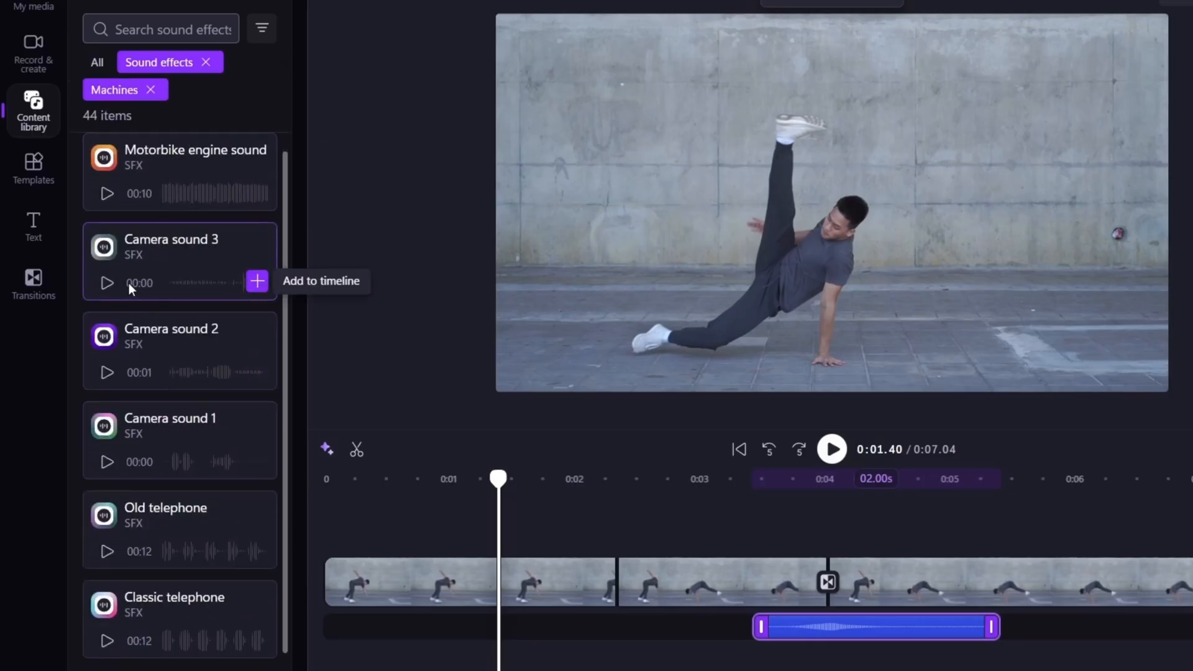
pyautogui.click(107, 284)
pyautogui.click(108, 468)
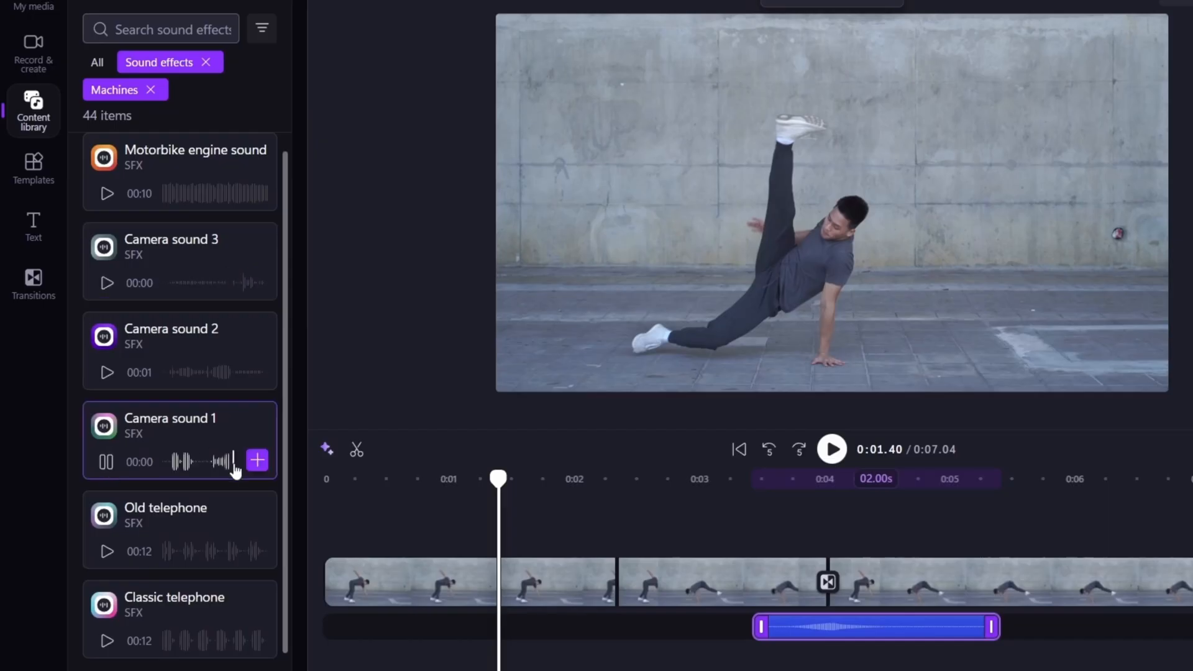
pyautogui.click(108, 373)
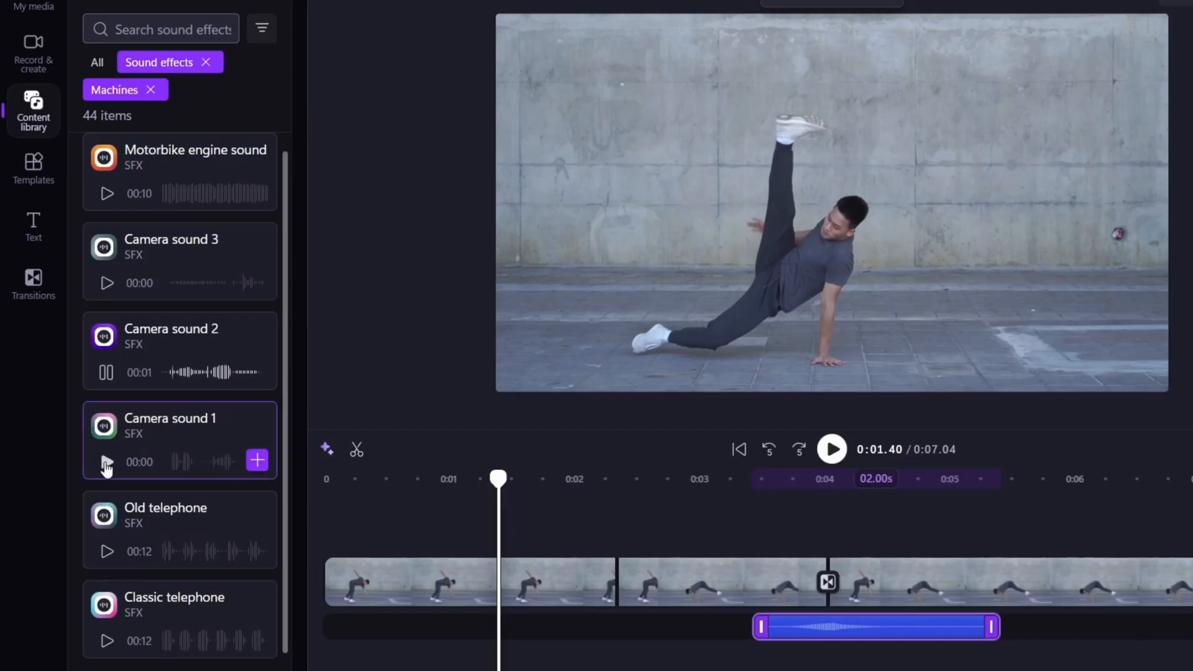
pyautogui.click(256, 373)
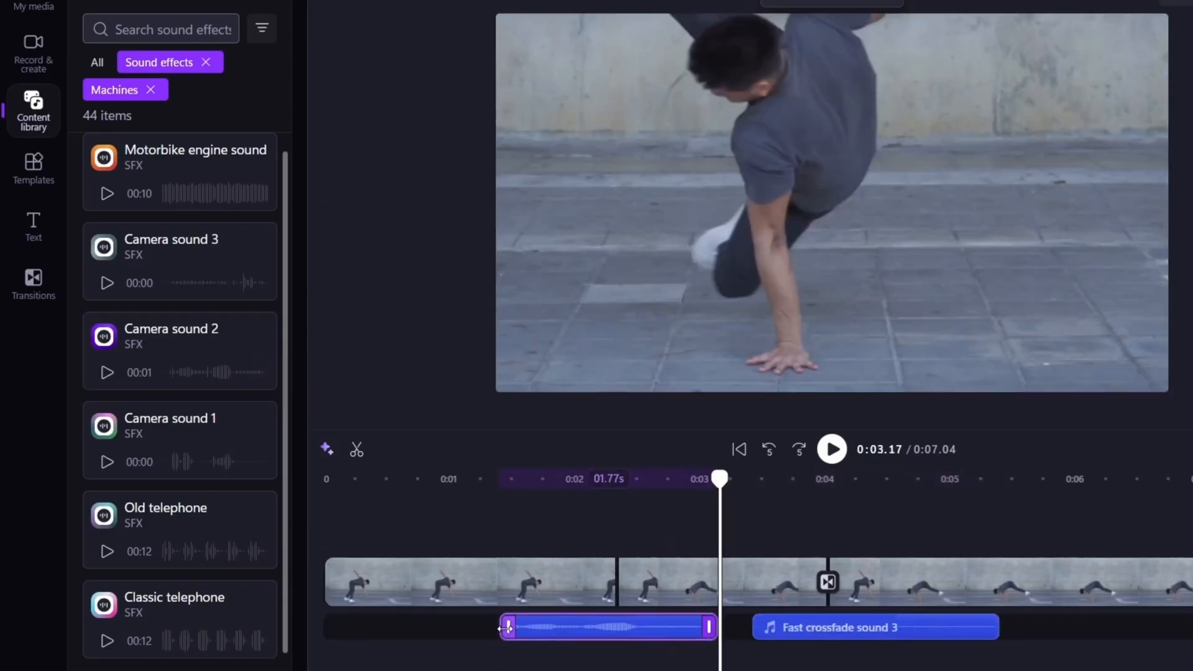
# Play the timeline from about 0:00.94 to check the camera sound against the video.
pyautogui.moveTo(720, 478); pyautogui.dragTo(473, 478)
pyautogui.click(442, 517)
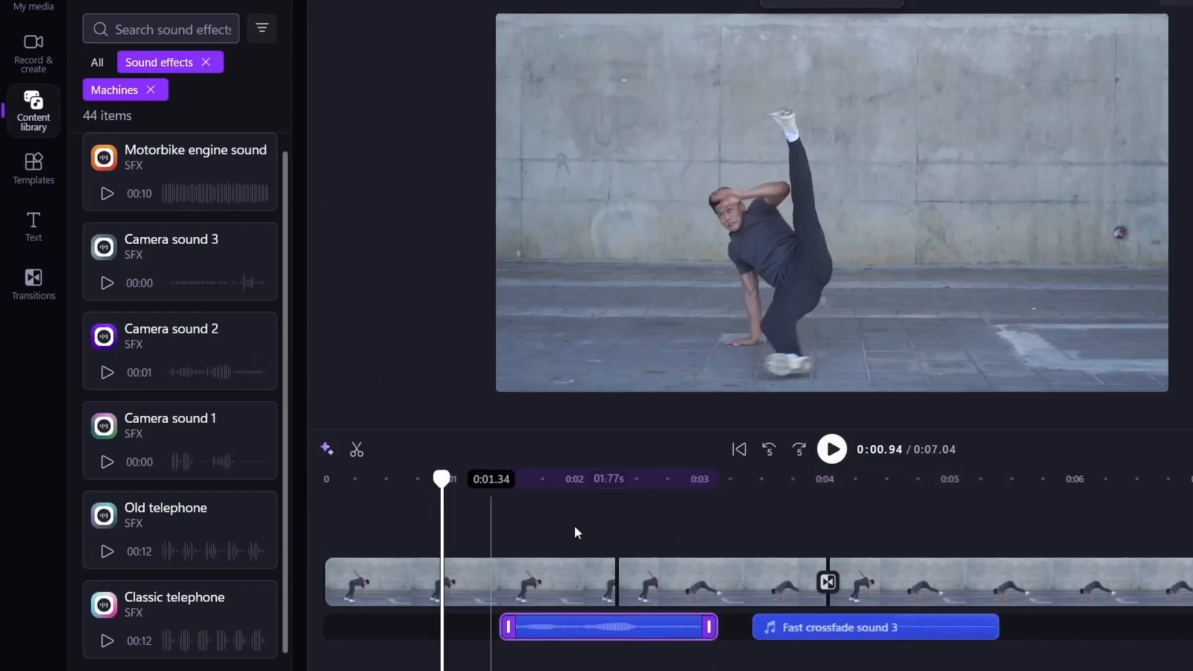
pyautogui.press('space')
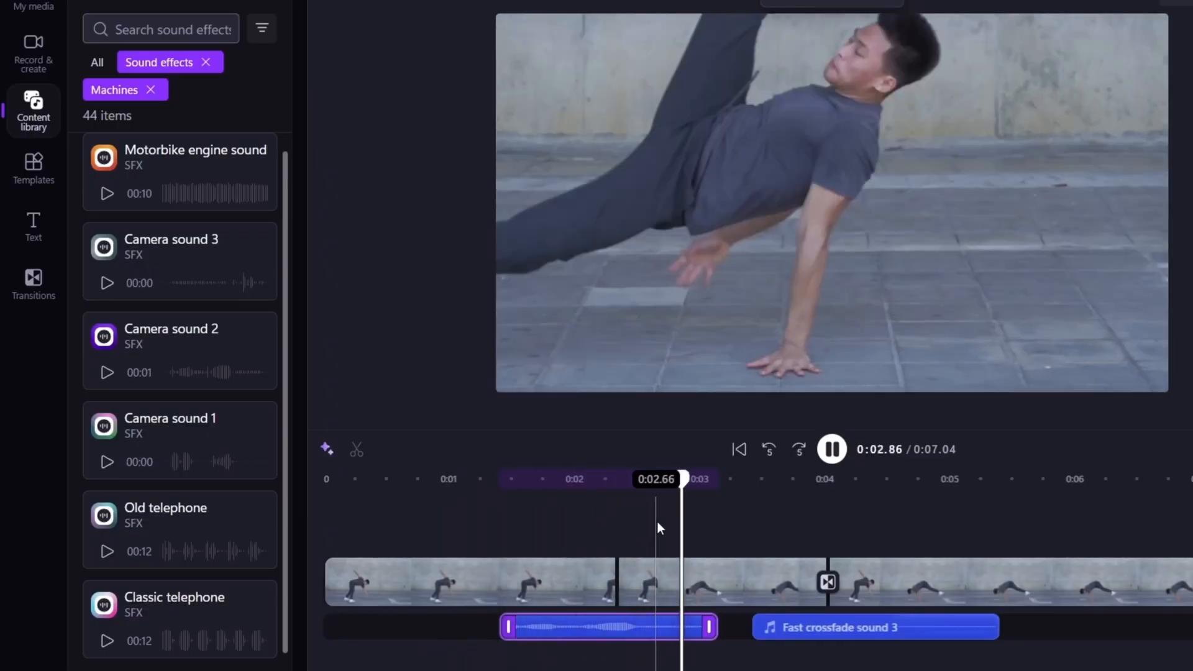